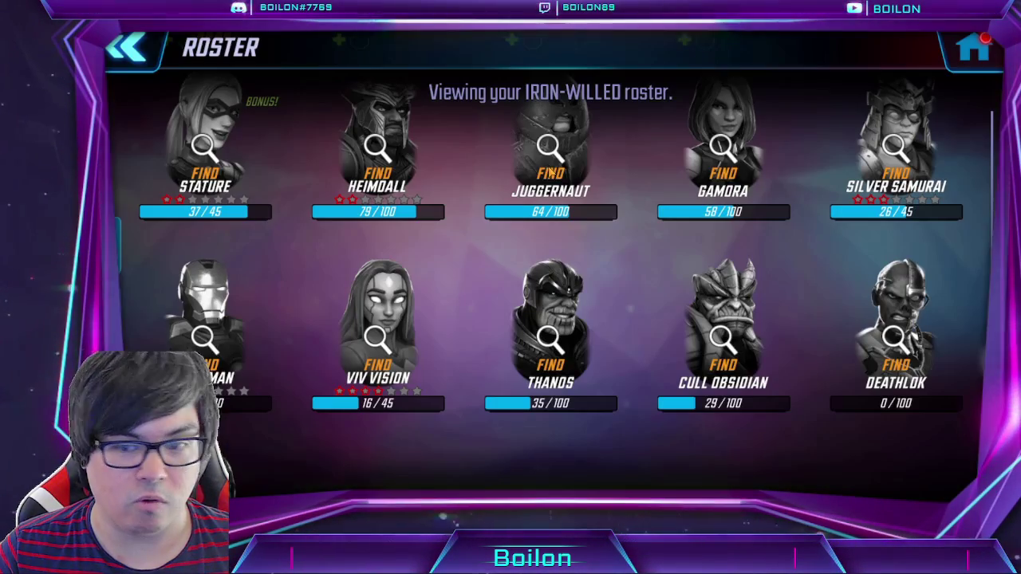
# Look through the Iron-Willed roster for the recruited characters and those still to be found
pyautogui.scroll(5, 550, 171)
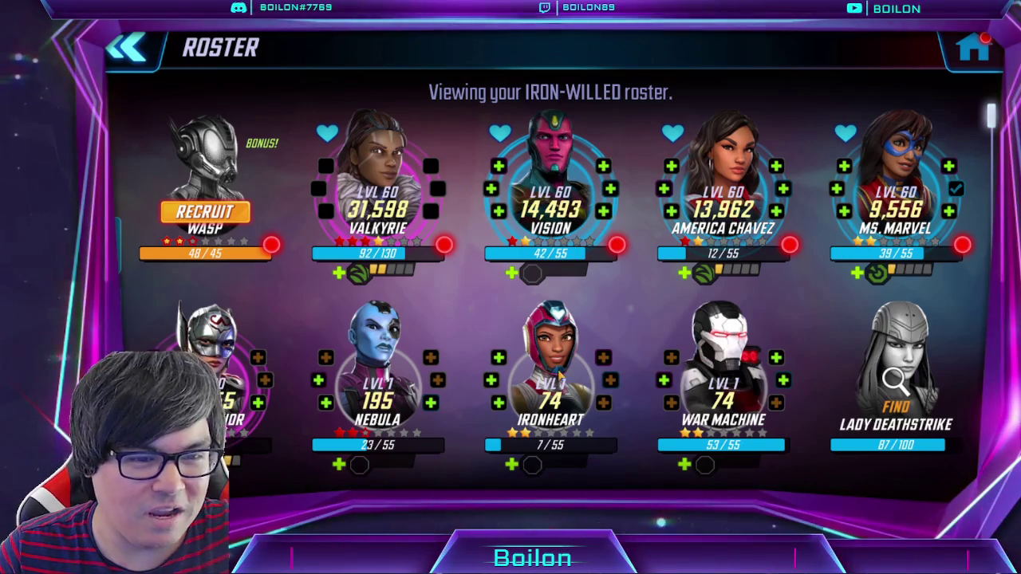
pyautogui.scroll(-2, 604, 277)
pyautogui.scroll(-6, 603, 278)
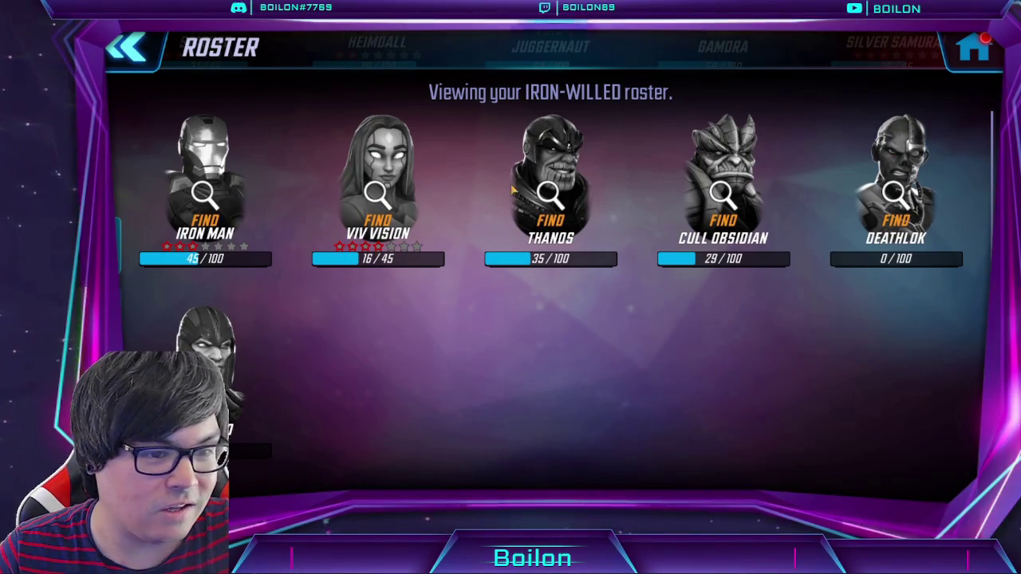
pyautogui.scroll(5, 576, 162)
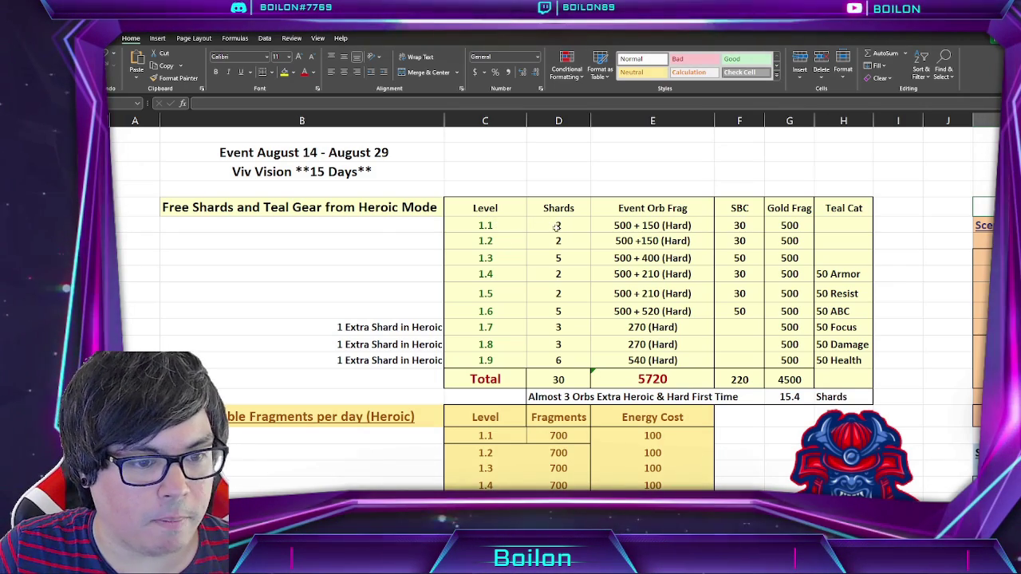
# Examine the Shards total in the free Heroic rewards table and levels 1.7 to 1.9 with an extra Heroic shard
pyautogui.click(560, 378)
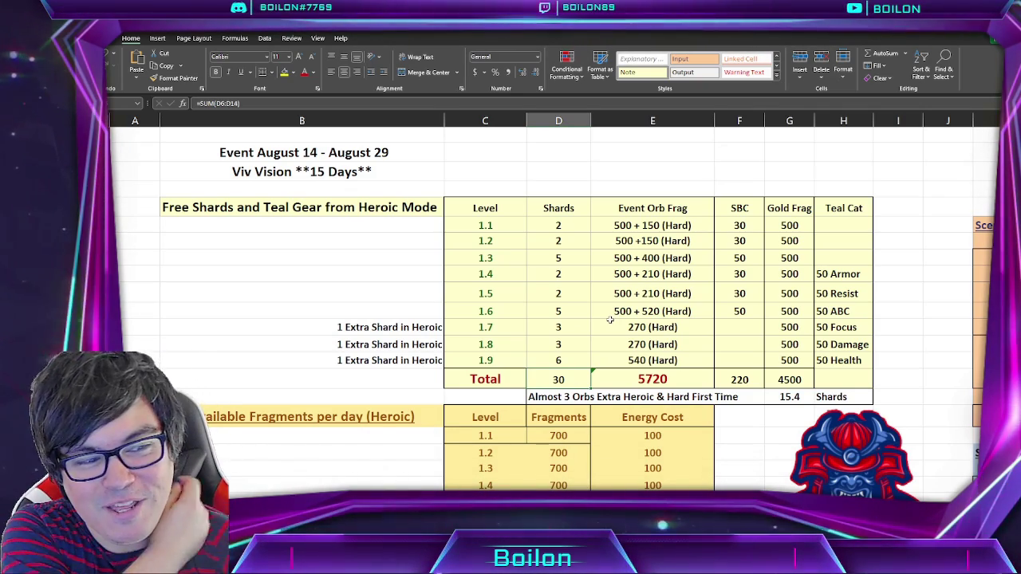
pyautogui.click(508, 334)
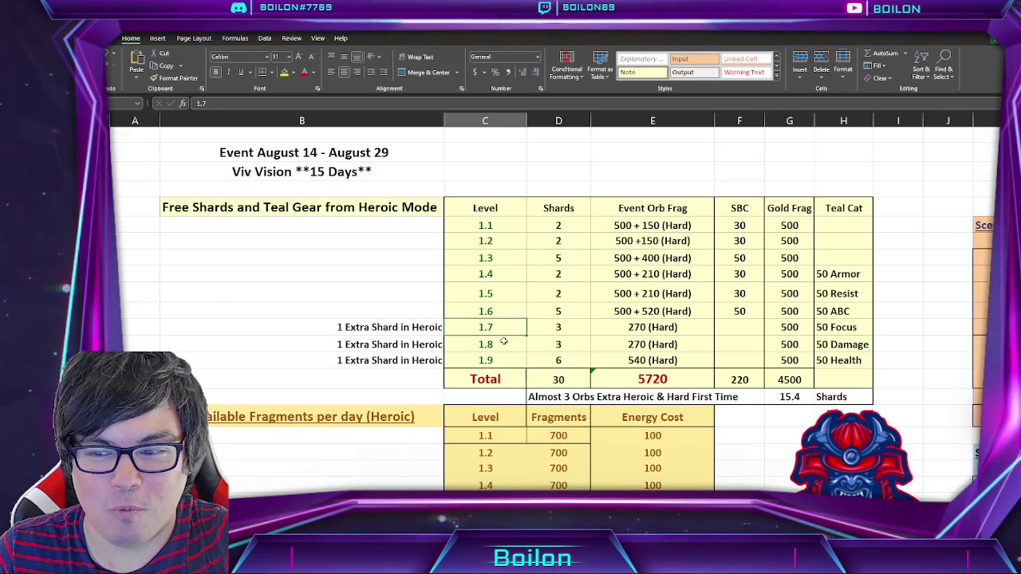
pyautogui.click(498, 357)
pyautogui.click(498, 360)
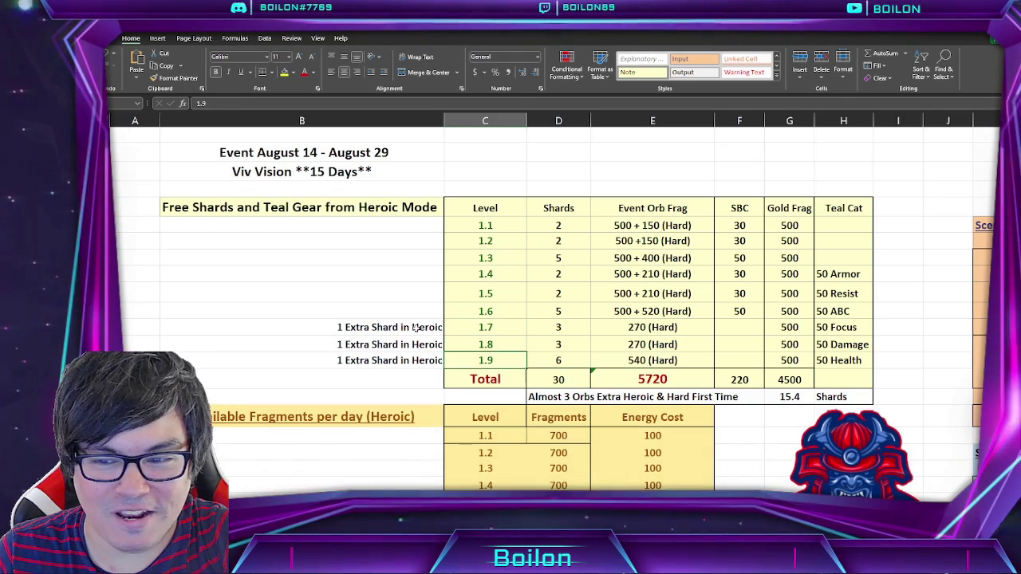
pyautogui.click(403, 327)
pyautogui.click(543, 377)
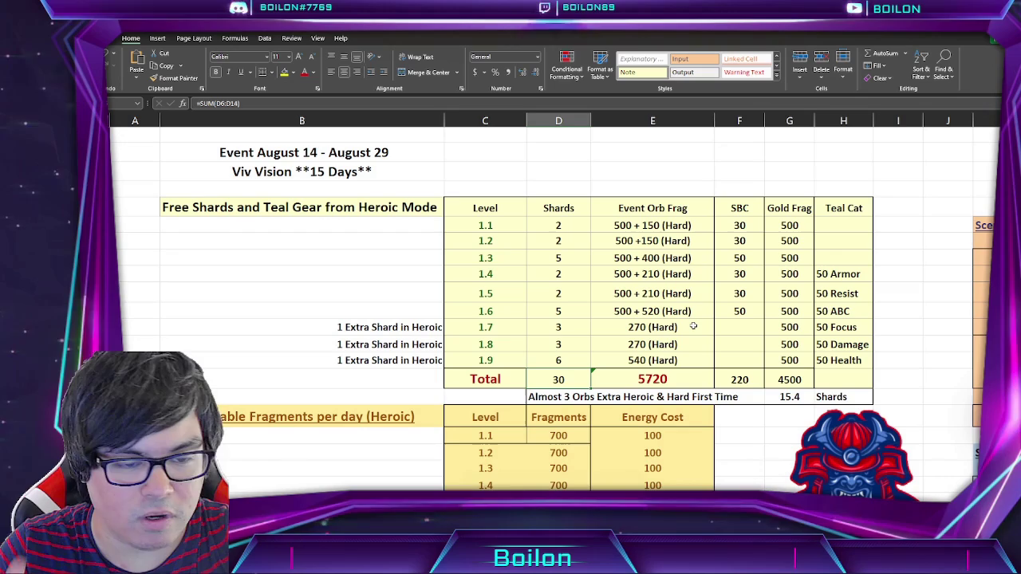
# Check the SBC and Gold Frag totals and the Teal Cat entries in the free Heroic rewards table
pyautogui.click(750, 380)
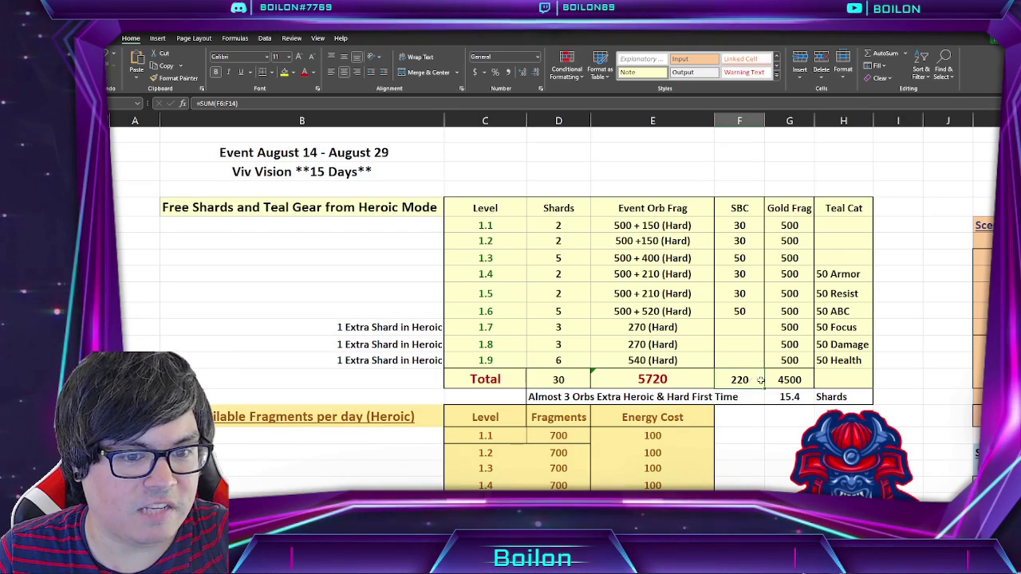
pyautogui.click(782, 380)
pyautogui.moveTo(838, 274); pyautogui.dragTo(840, 361)
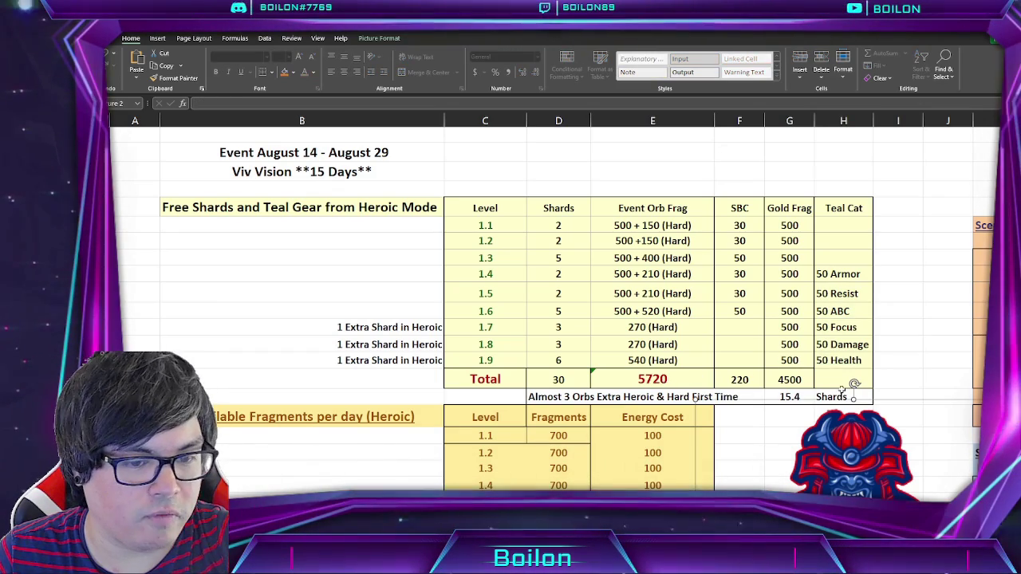
pyautogui.click(789, 381)
# Review the daily Heroic fragments table and the potential total in the Energy Generation table
pyautogui.scroll(-2, 719, 312)
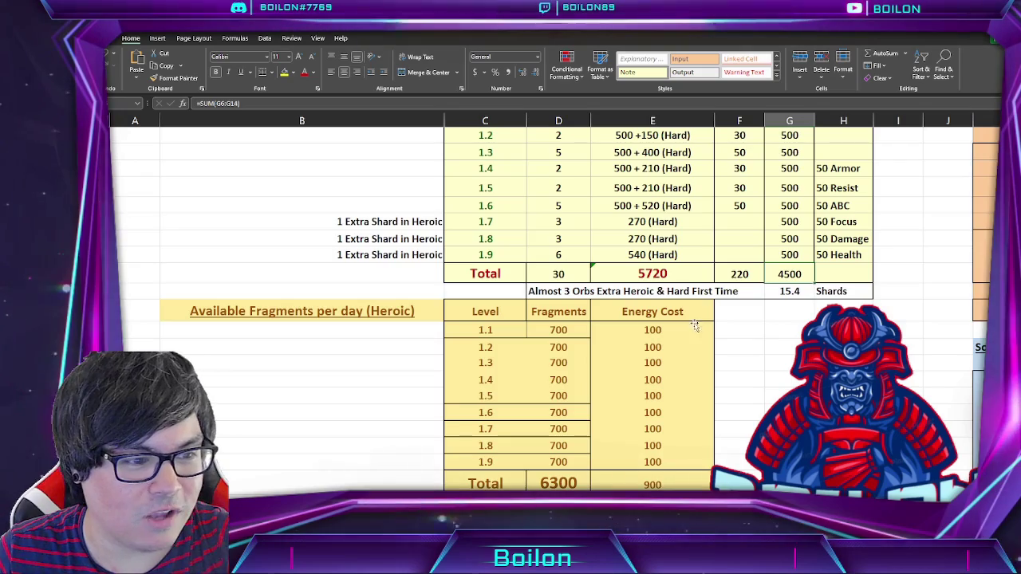
pyautogui.scroll(-1, 697, 329)
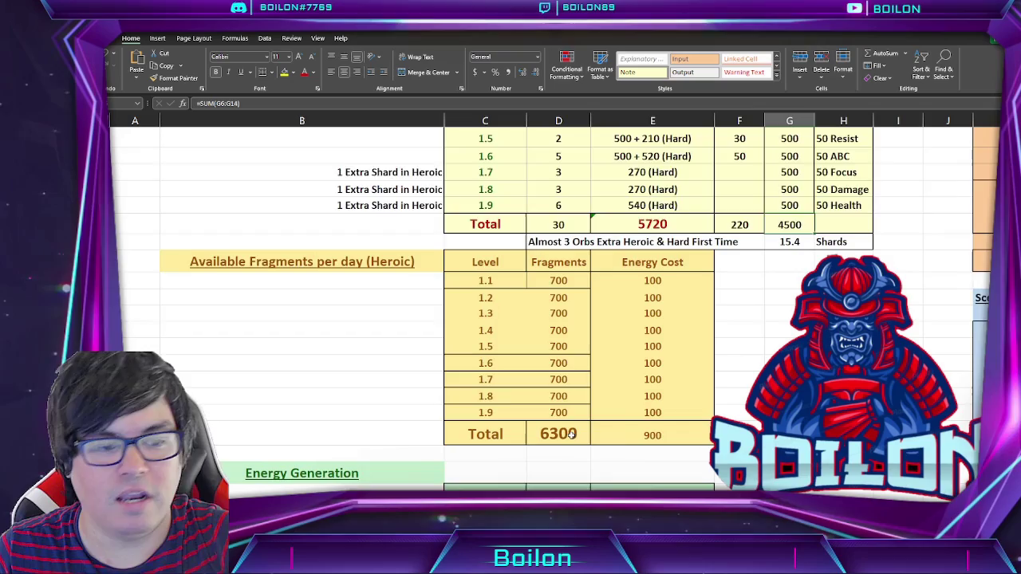
pyautogui.scroll(-3, 572, 434)
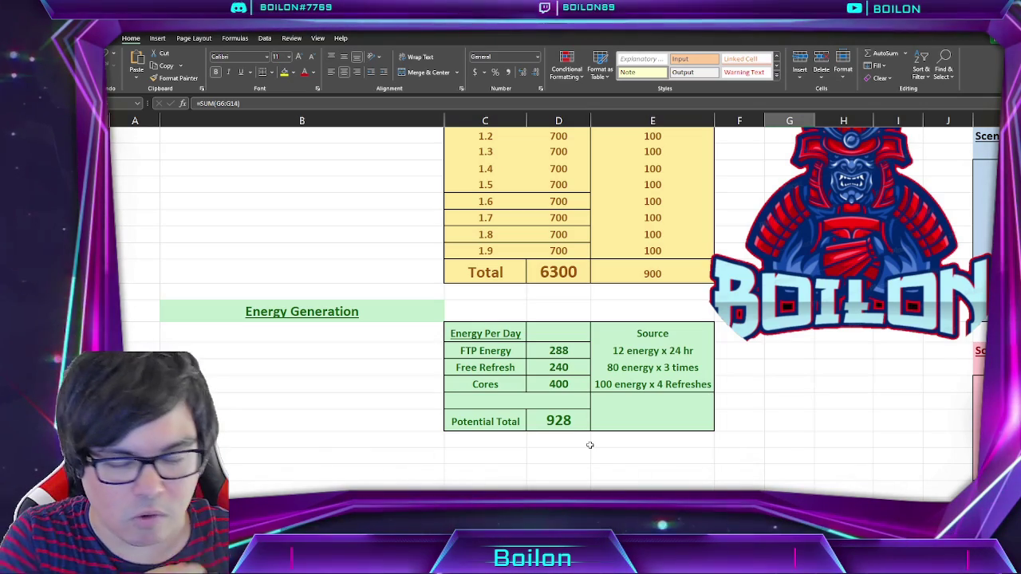
pyautogui.click(565, 422)
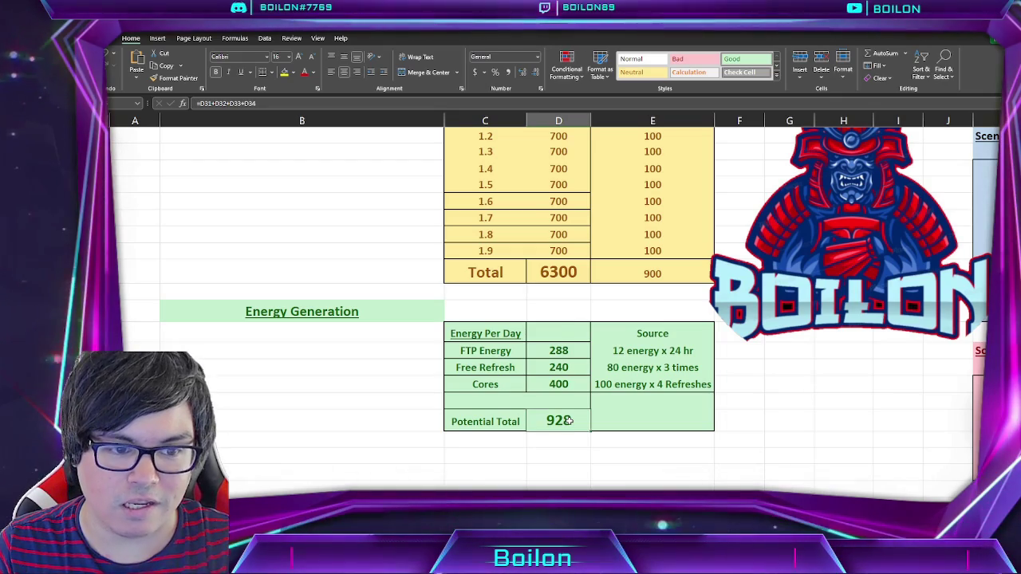
pyautogui.scroll(6, 569, 420)
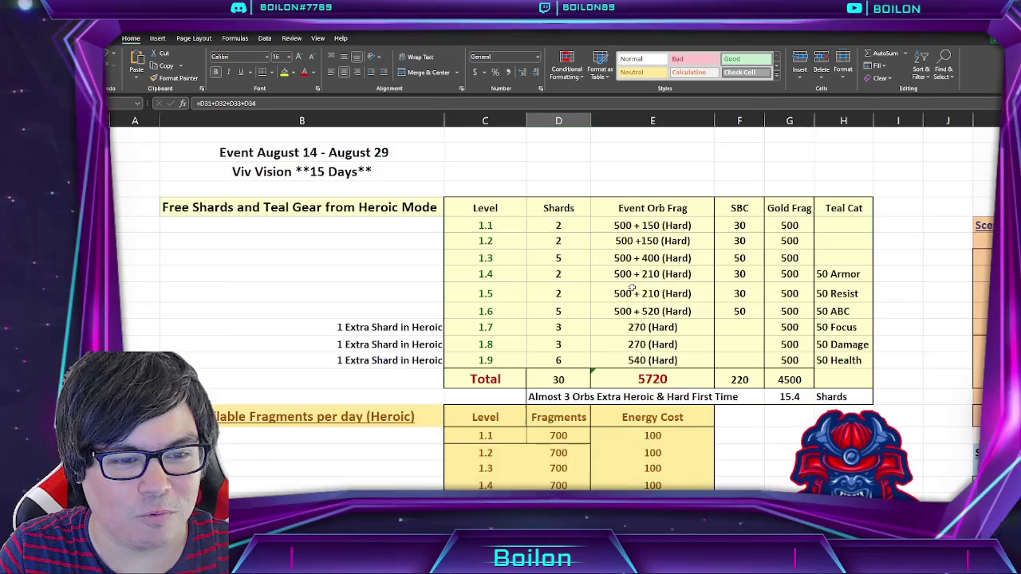
pyautogui.scroll(-5, 632, 289)
pyautogui.scroll(5, 631, 287)
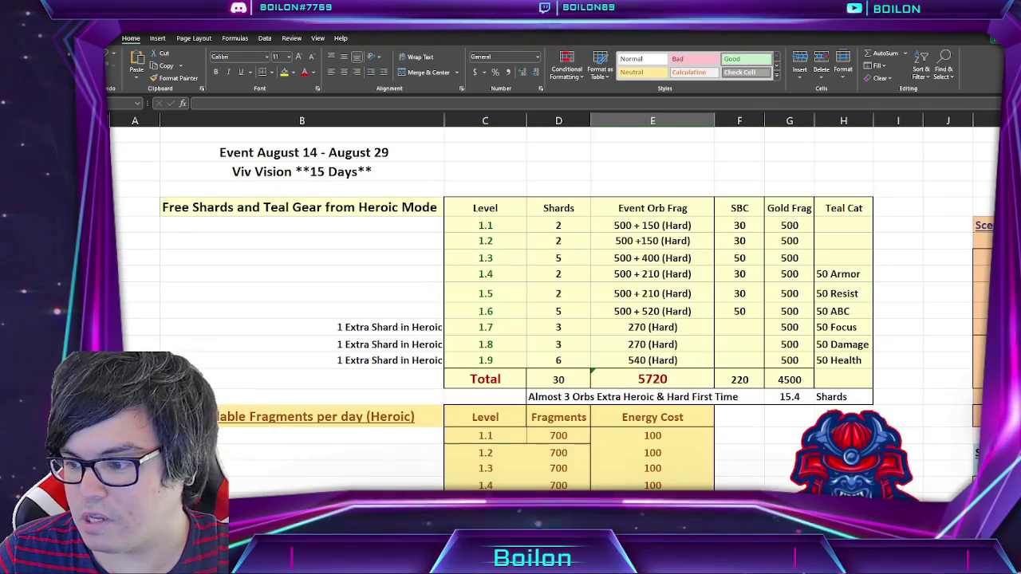
# Examine Scenario 1 Best Case, covering energy spent, daily gold, fragments gained, daily orbs and total orbs over the event
pyautogui.hscroll(6, 554, 311)
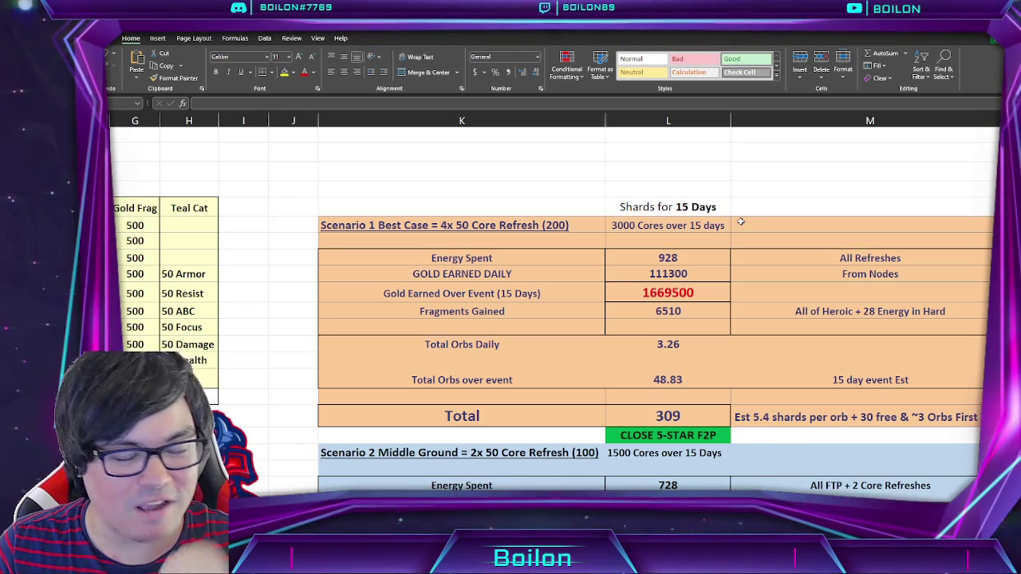
pyautogui.click(675, 257)
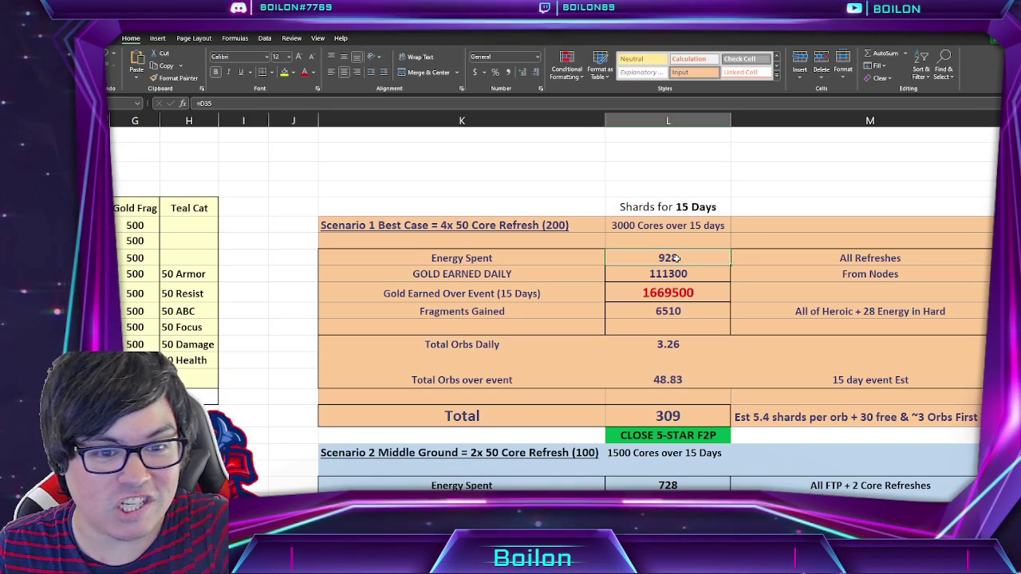
pyautogui.click(674, 274)
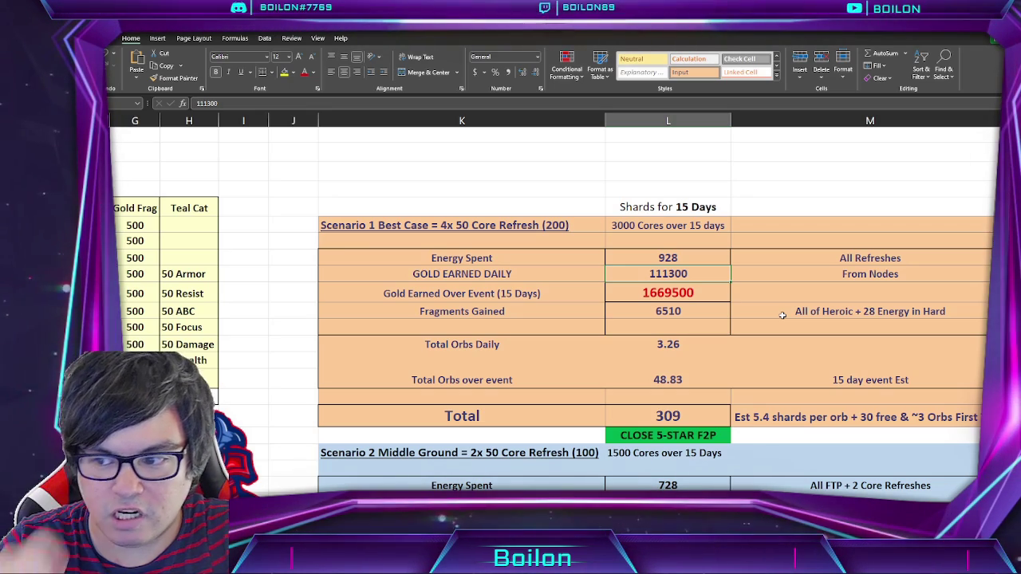
pyautogui.click(706, 311)
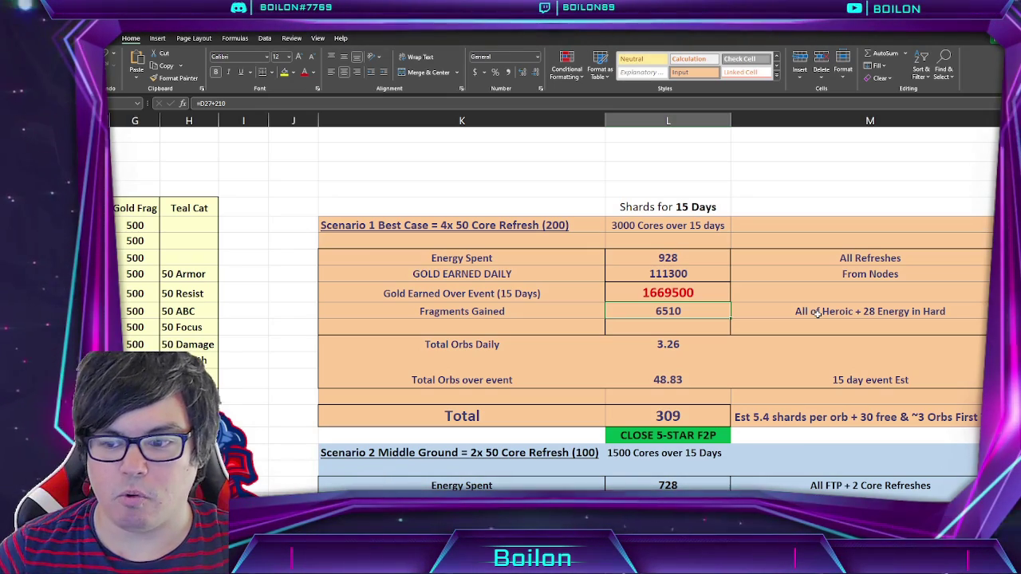
pyautogui.click(682, 341)
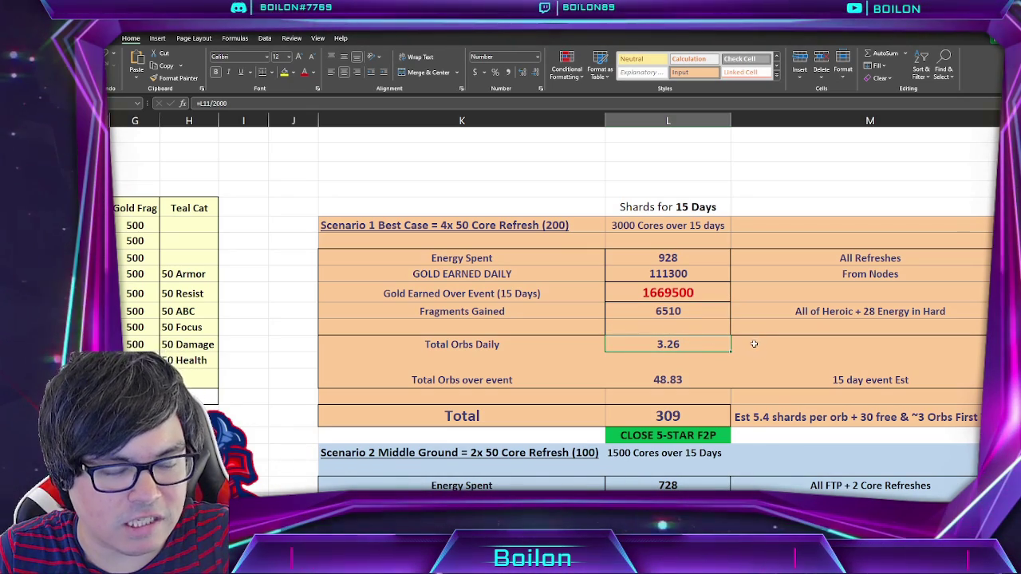
pyautogui.click(690, 379)
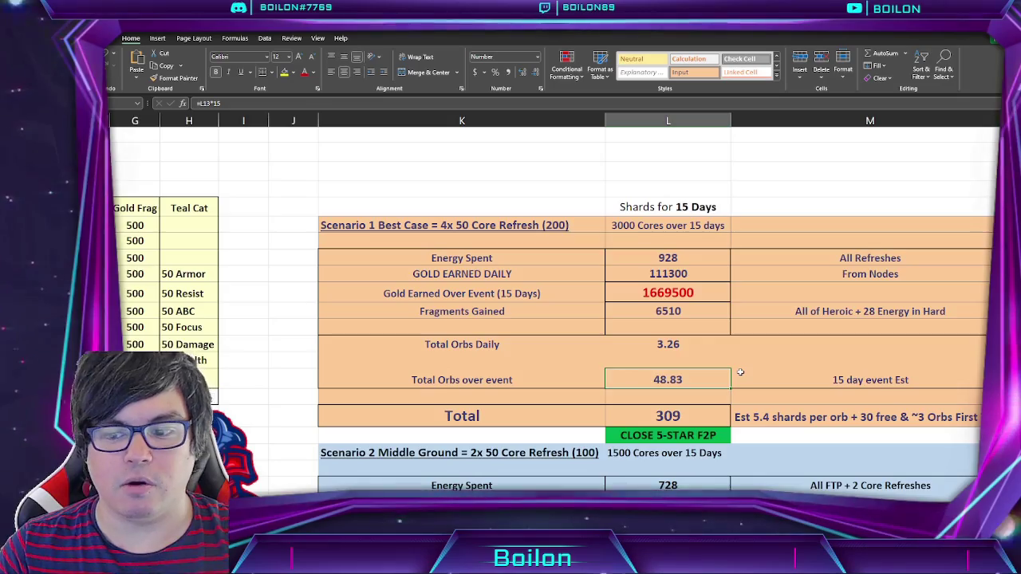
# Compare the total orbs over the event between Scenarios 1 and 2, and inspect Scenario 2's estimated shards
pyautogui.scroll(-2, 746, 365)
pyautogui.scroll(-1, 750, 360)
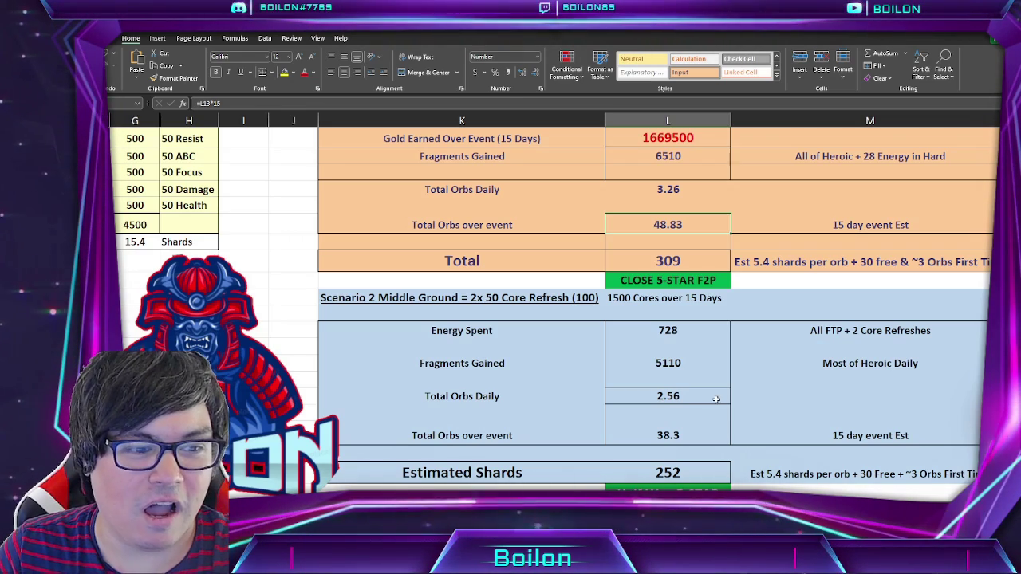
pyautogui.click(682, 431)
pyautogui.click(674, 224)
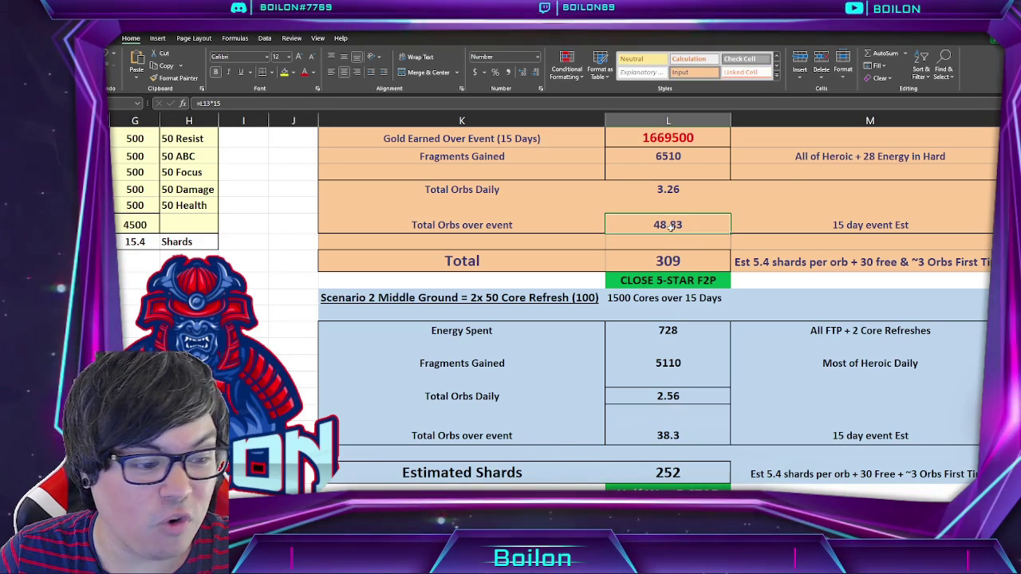
pyautogui.click(682, 435)
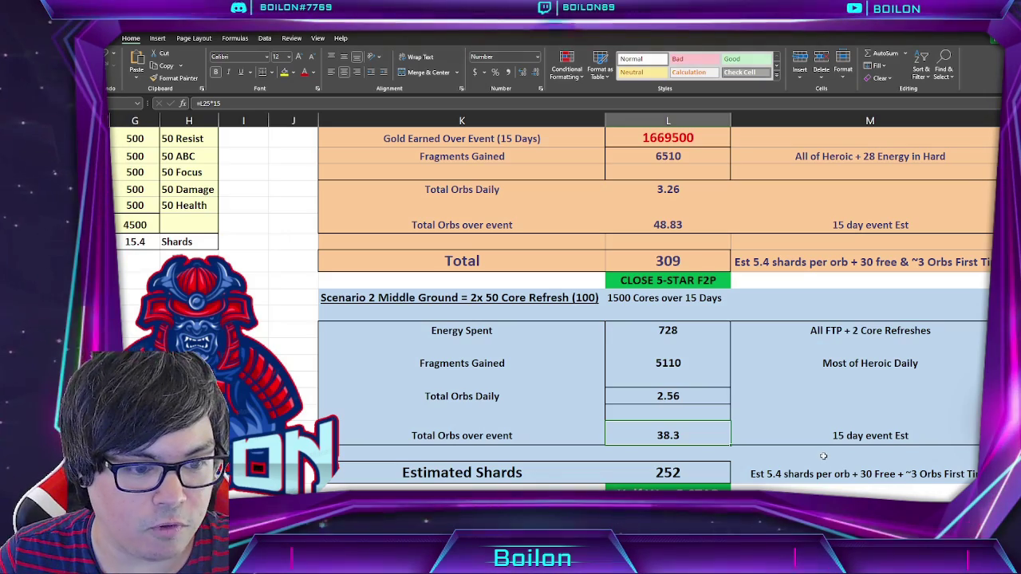
pyautogui.scroll(-1, 724, 455)
pyautogui.press('Down')
pyautogui.press('Down')
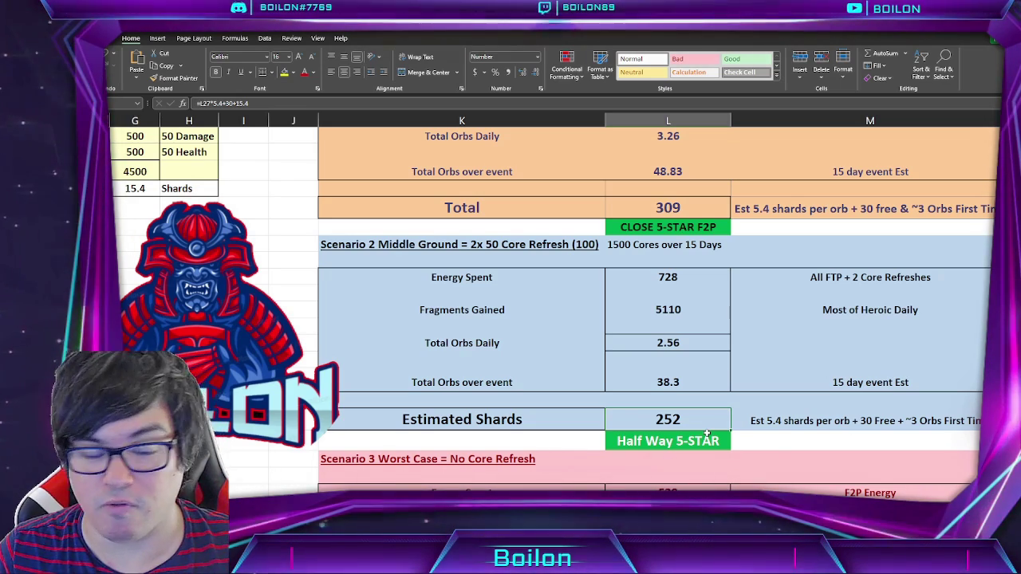
# Compare Scenario 3 Worst Case's total orbs with the first two scenarios and inspect its estimated shards
pyautogui.scroll(-3, 634, 404)
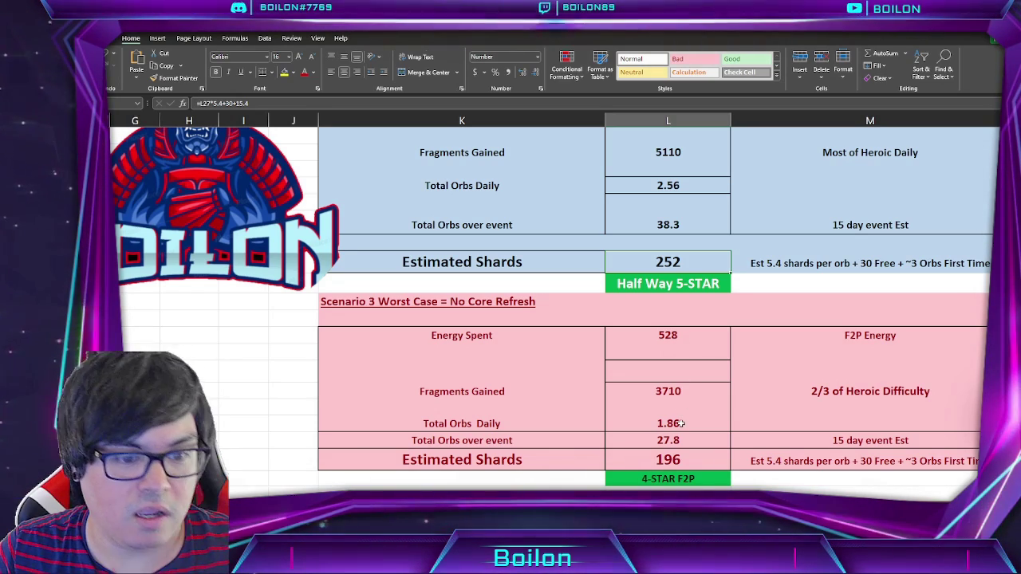
pyautogui.click(673, 444)
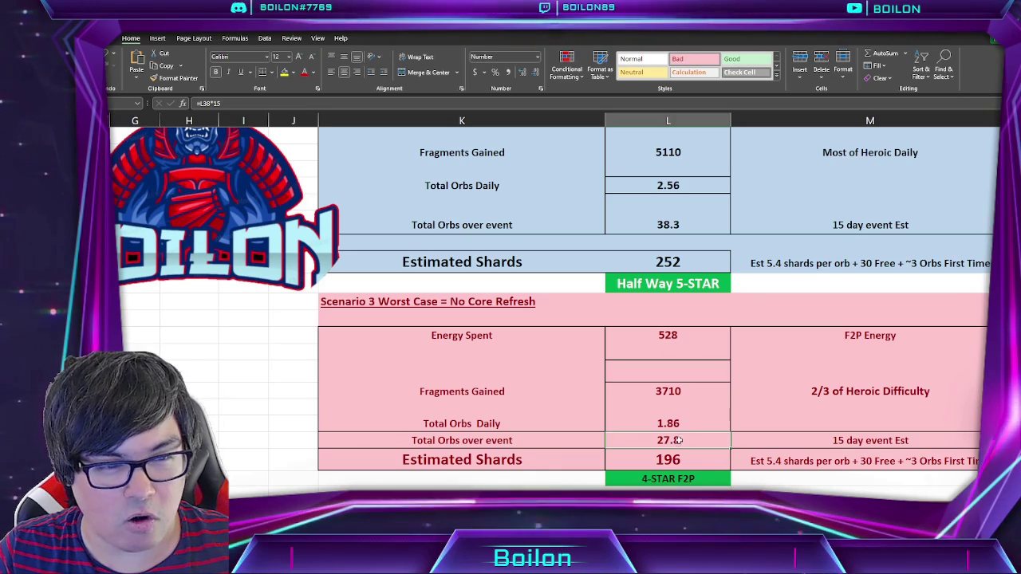
pyautogui.scroll(2, 674, 179)
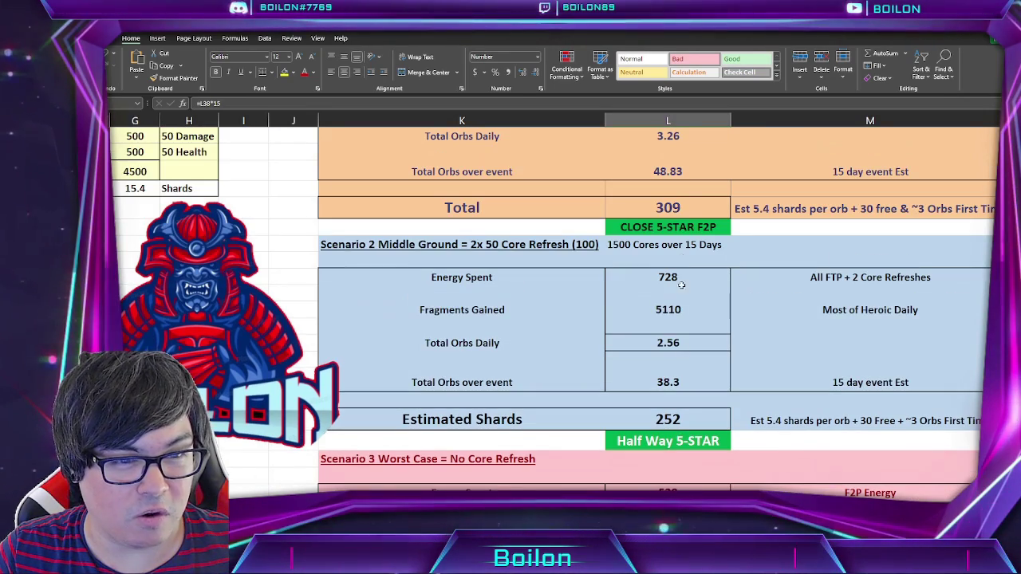
pyautogui.scroll(-1, 674, 180)
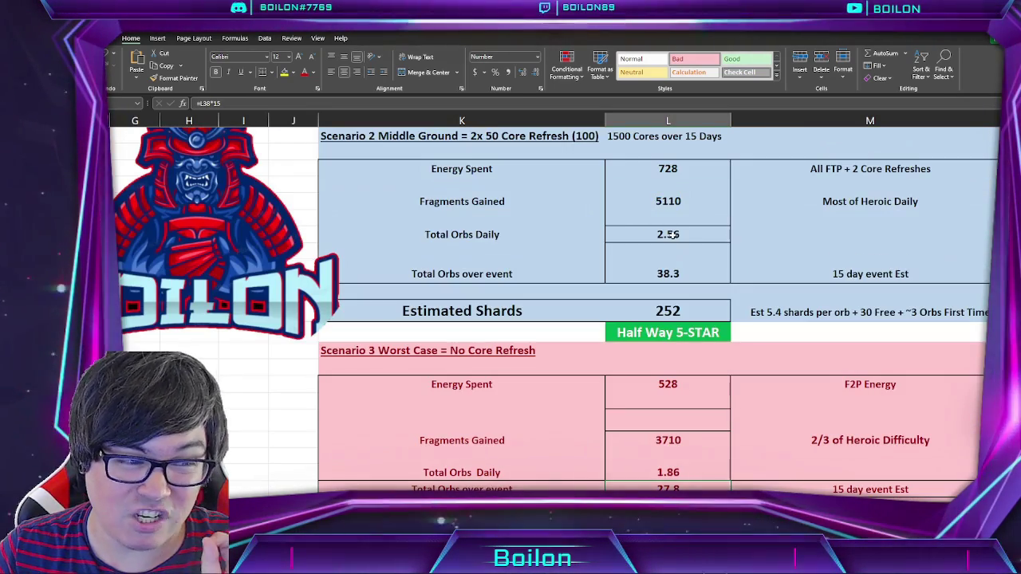
pyautogui.scroll(3, 674, 350)
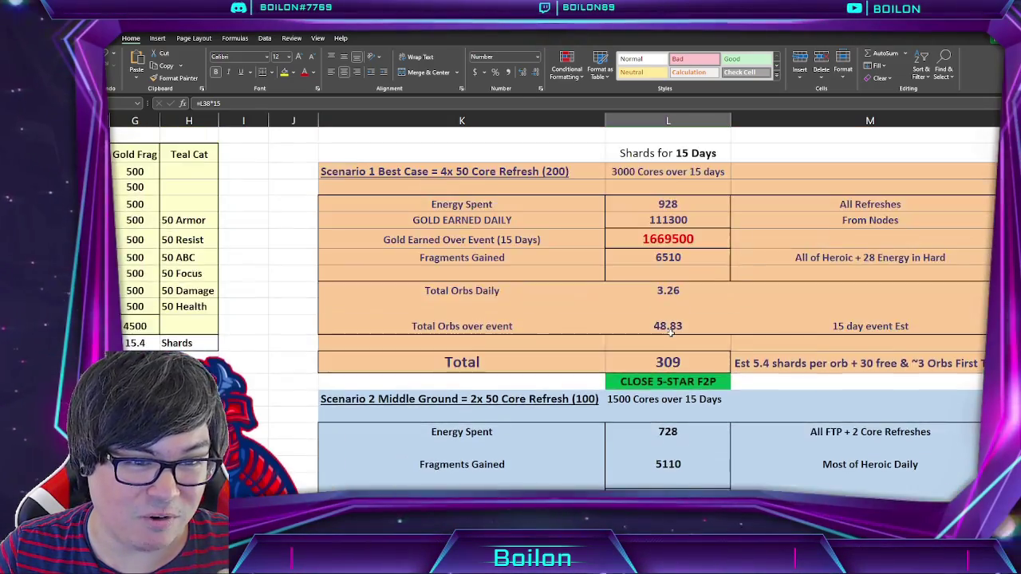
pyautogui.scroll(-3, 673, 339)
pyautogui.scroll(-1, 674, 333)
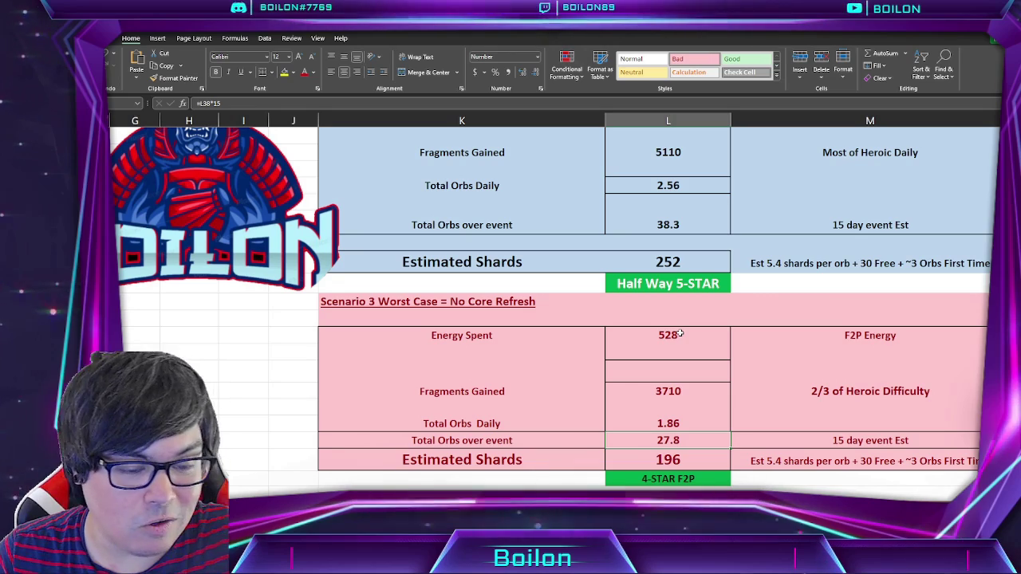
pyautogui.press('Down')
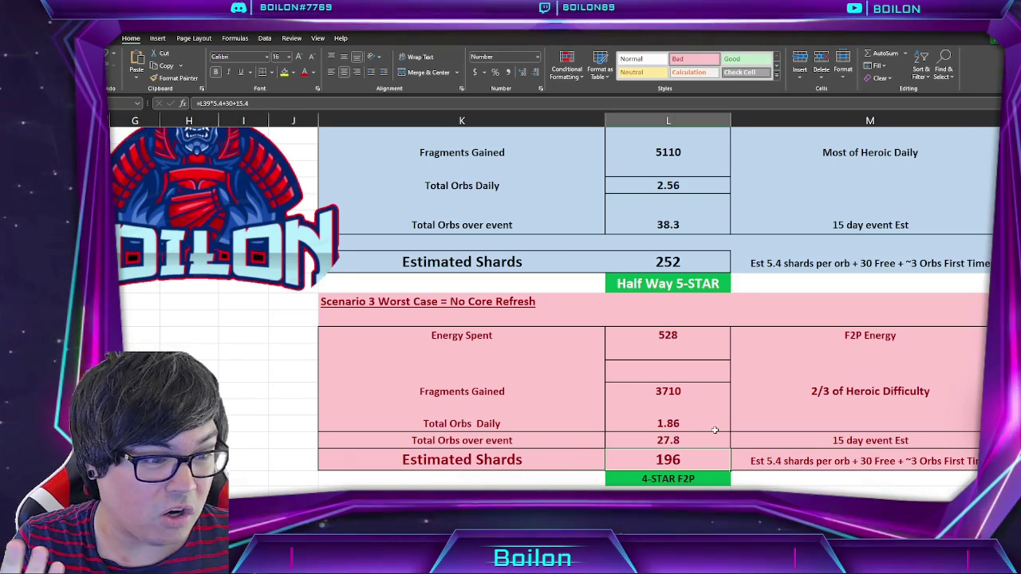
# Examine the total orbs over the event in Scenario 4, the one with lots of cores
pyautogui.scroll(-2, 715, 430)
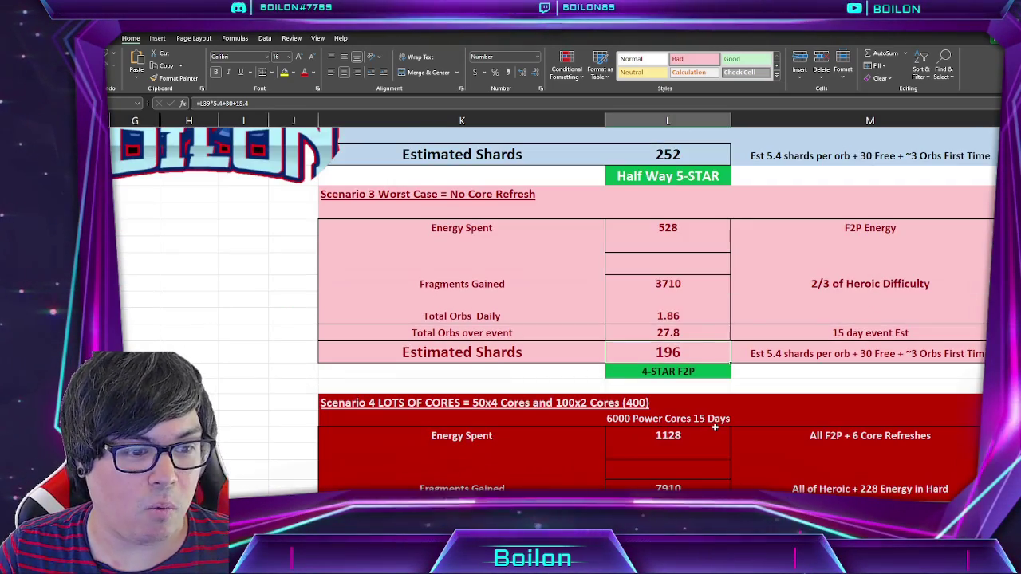
pyautogui.scroll(-2, 715, 427)
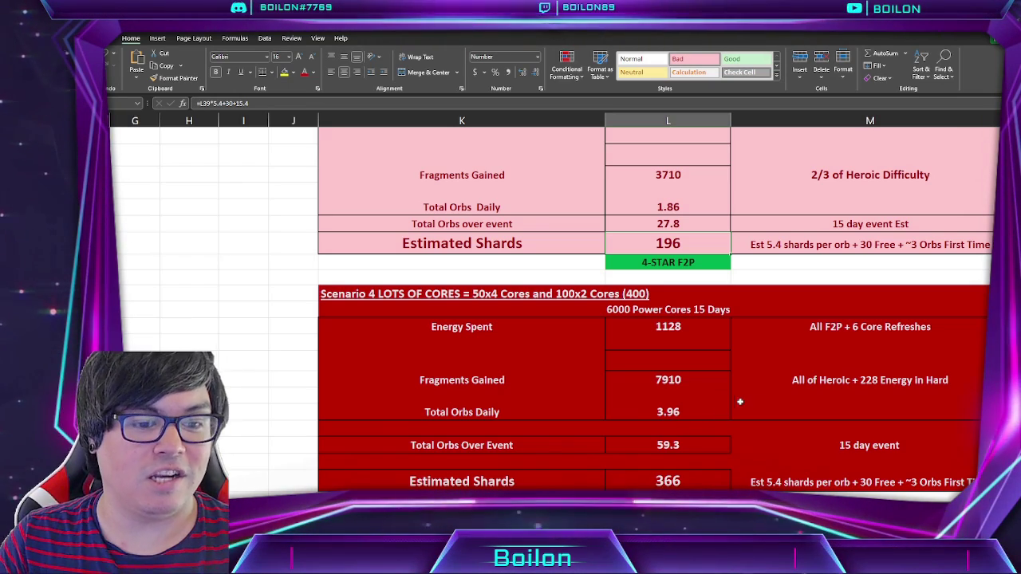
pyautogui.click(722, 445)
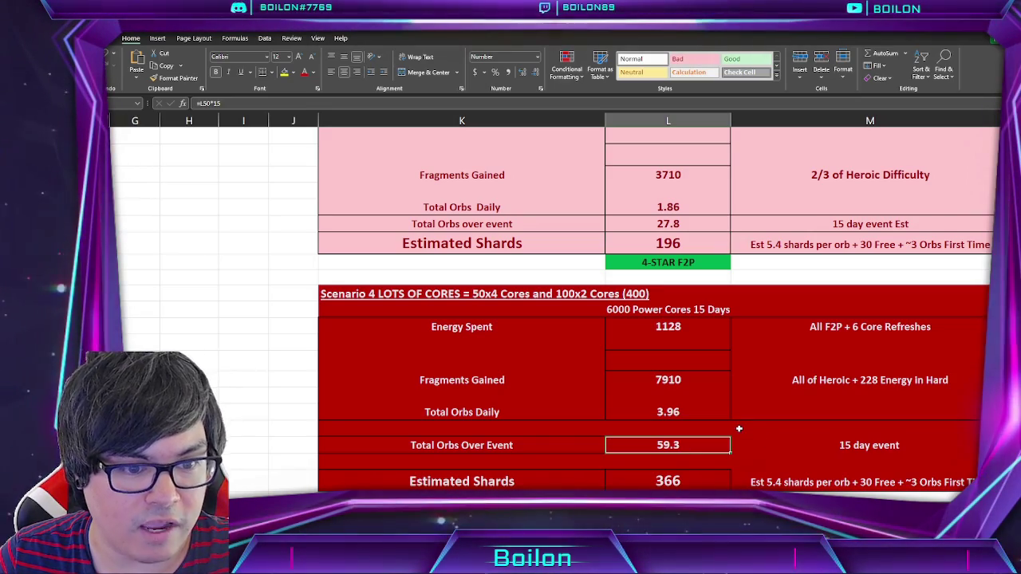
# Compare Scenario 1's total orbs over the event with Scenario 4's, and inspect Scenario 4's estimated shards
pyautogui.scroll(10, 672, 412)
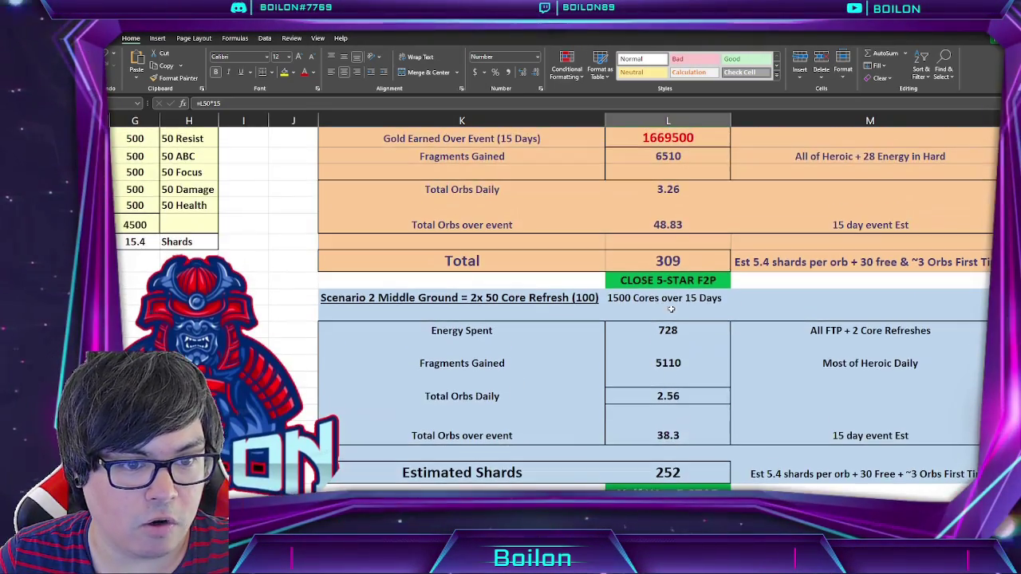
pyautogui.click(671, 229)
pyautogui.scroll(-8, 668, 375)
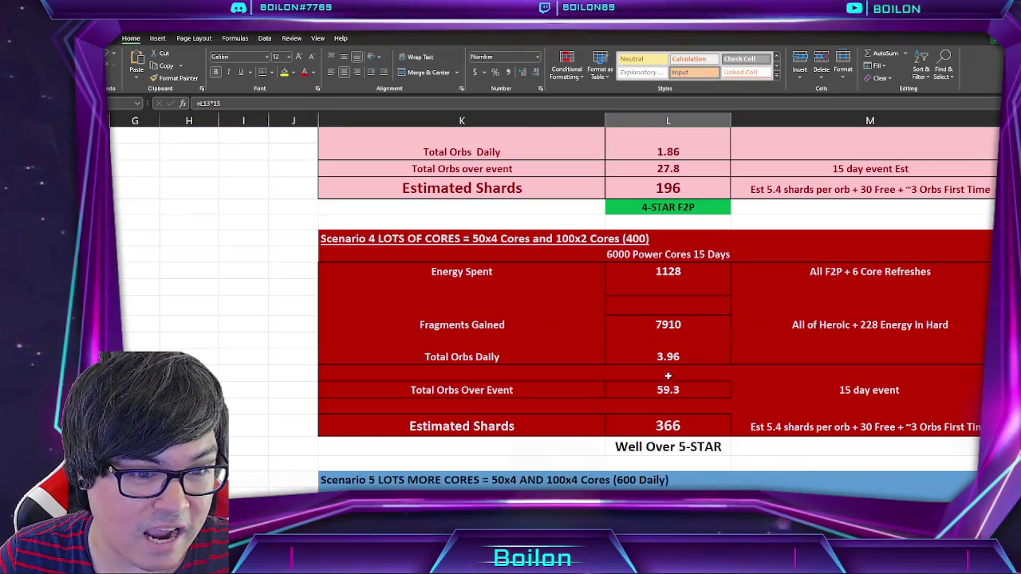
pyautogui.click(668, 389)
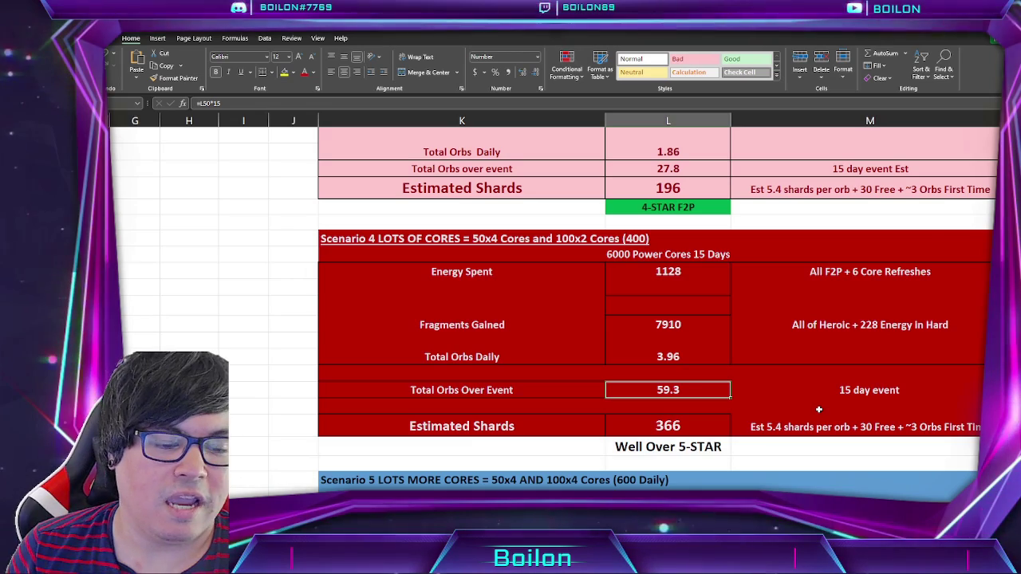
pyautogui.click(724, 425)
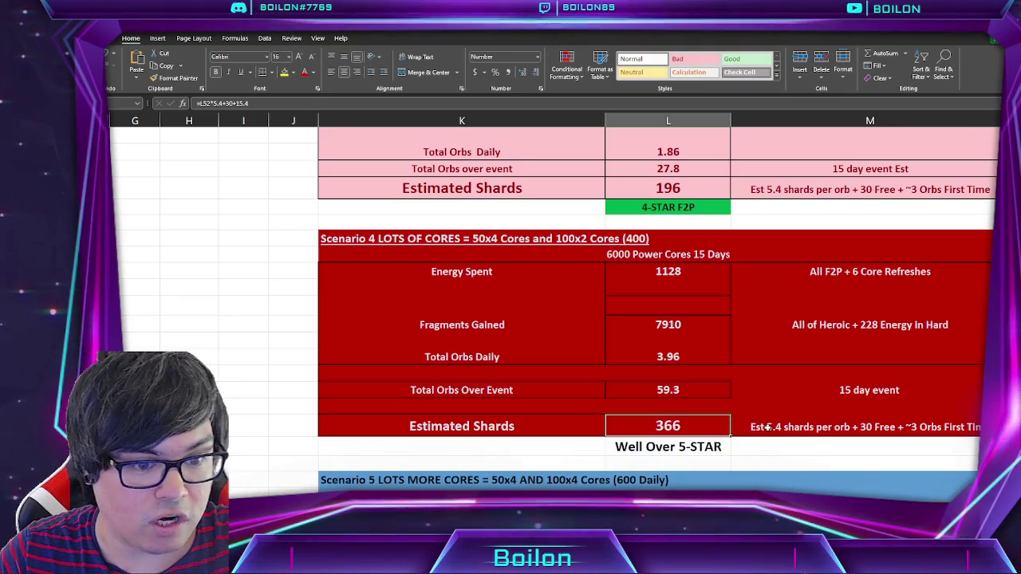
# Compare the Scenario 5 block, with 600 cores daily, against Scenario 4's core cost, energy spent and fragments gained
pyautogui.scroll(-5, 767, 428)
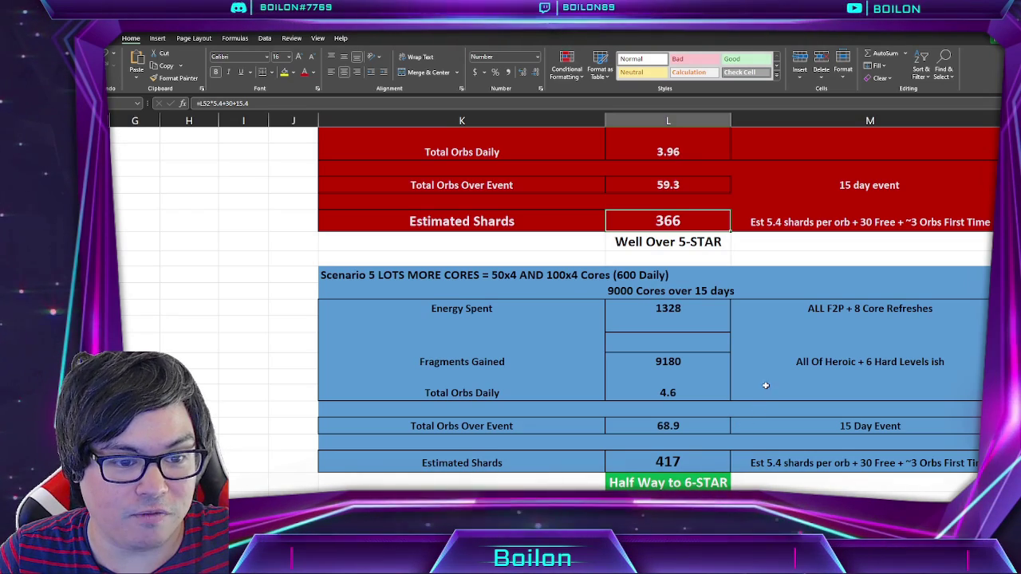
pyautogui.press('Up')
pyautogui.press('Up')
pyautogui.press('Up')
pyautogui.press('Up')
pyautogui.press('Up')
pyautogui.press('Up')
pyautogui.press('Up')
pyautogui.press('Up')
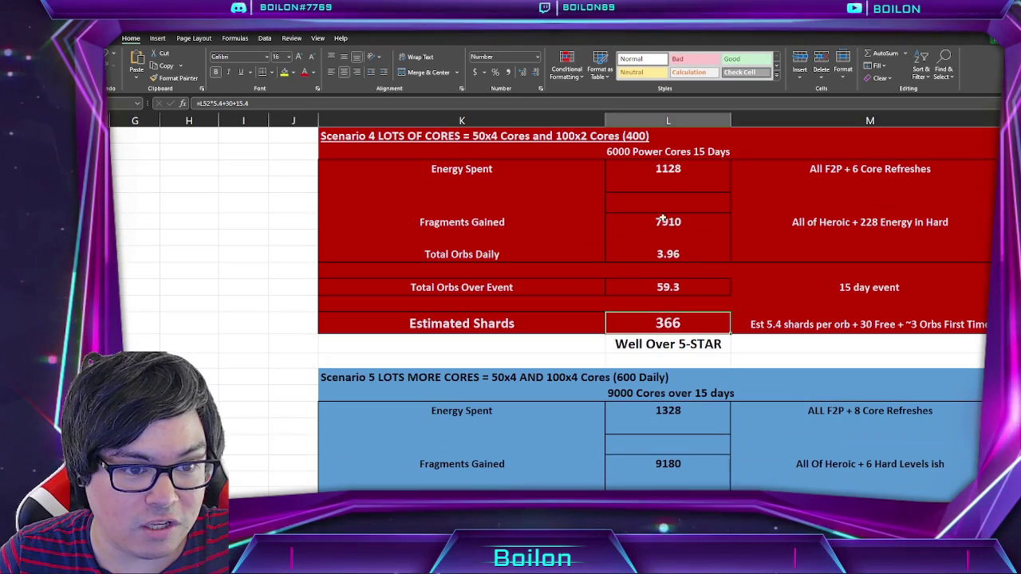
# Inspect Scenario 5's total orbs over the event and its estimated shards
pyautogui.scroll(-3, 714, 290)
pyautogui.click(697, 380)
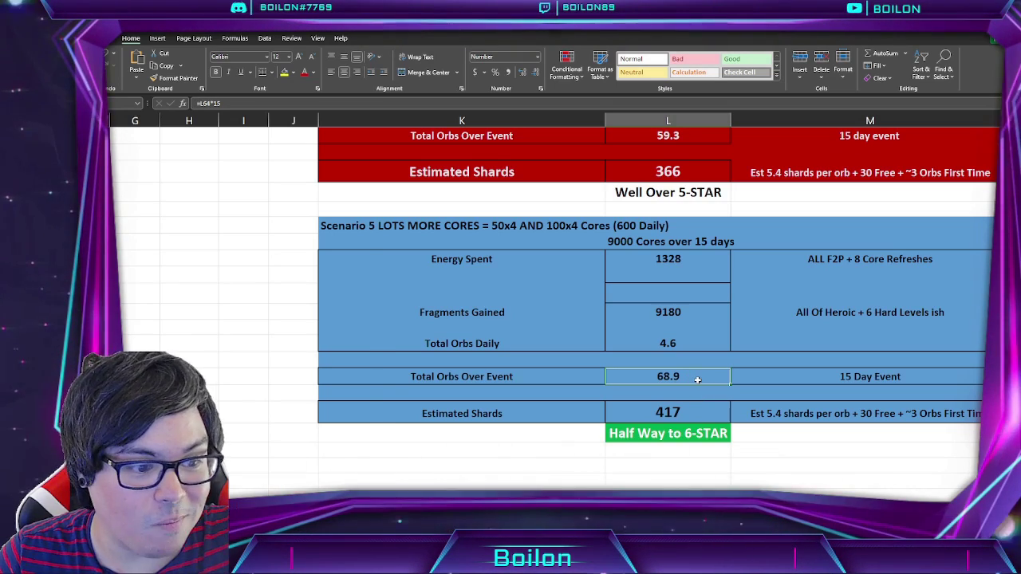
pyautogui.click(669, 413)
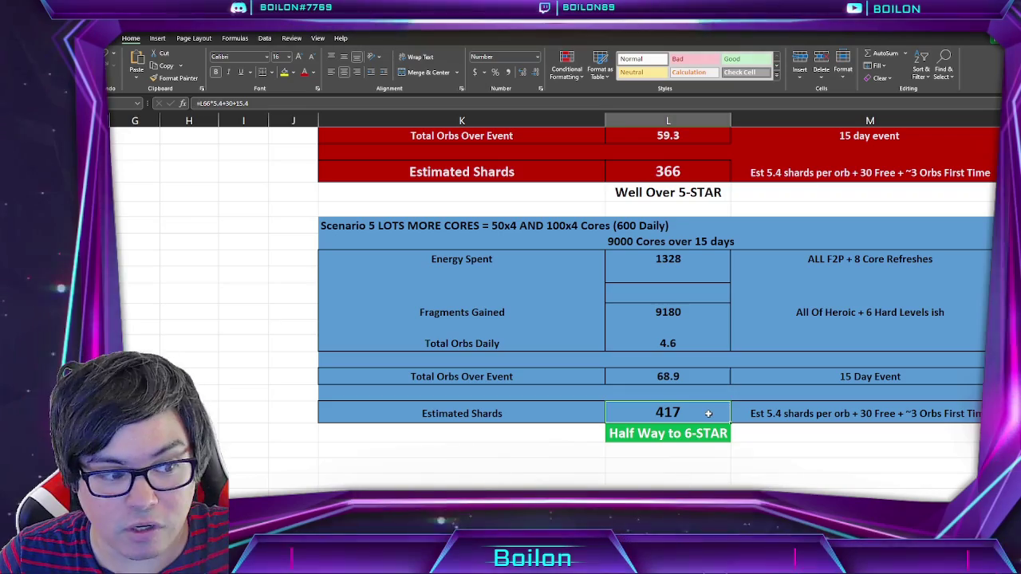
# Review Scenarios 4 and 5 once more against Scenario 1, and switch to the Marvel Strike Force game
pyautogui.scroll(3, 707, 414)
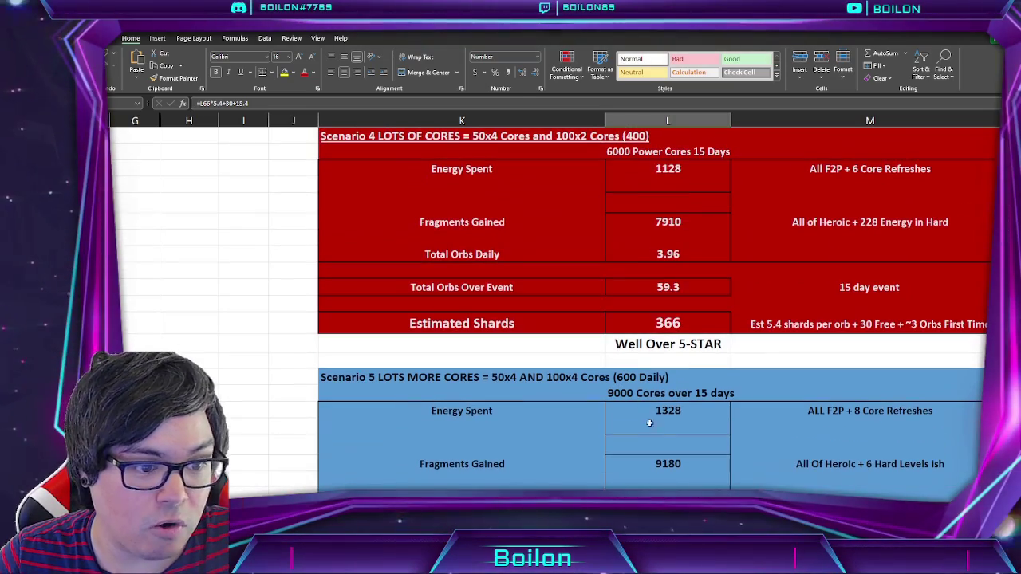
pyautogui.scroll(-3, 648, 419)
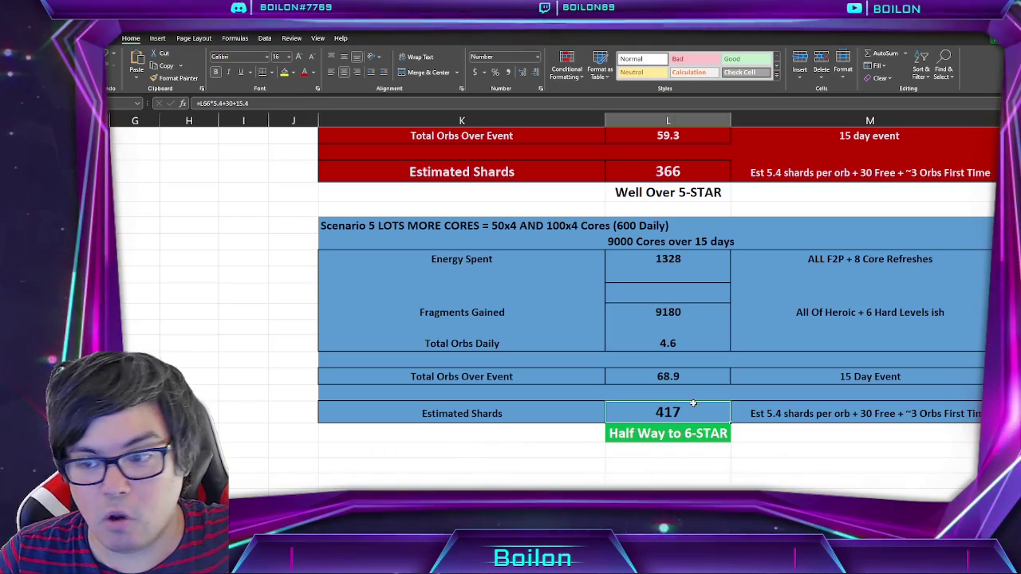
pyautogui.scroll(3, 687, 404)
pyautogui.scroll(15, 687, 404)
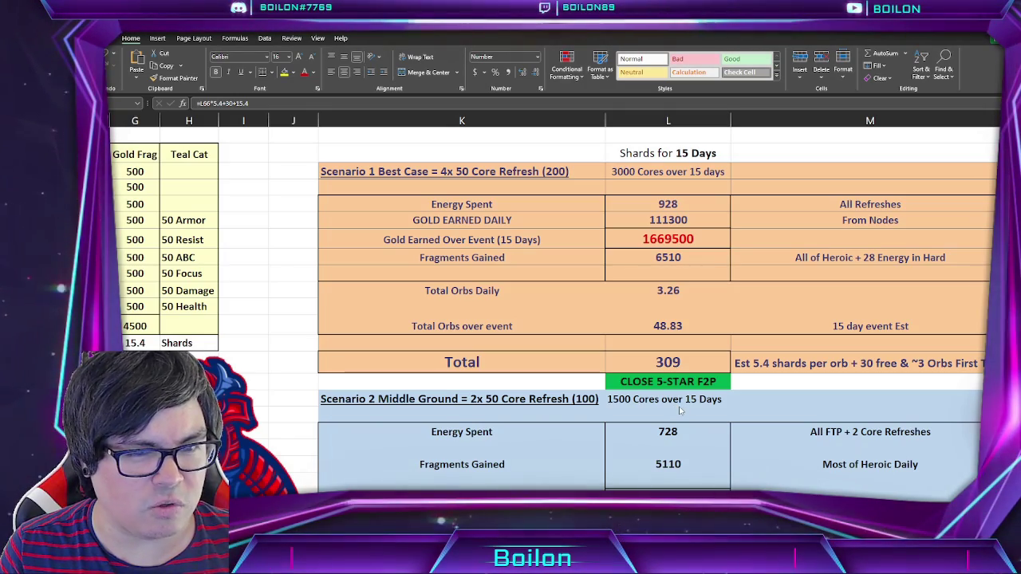
pyautogui.hotkey('alt', 'Tab')
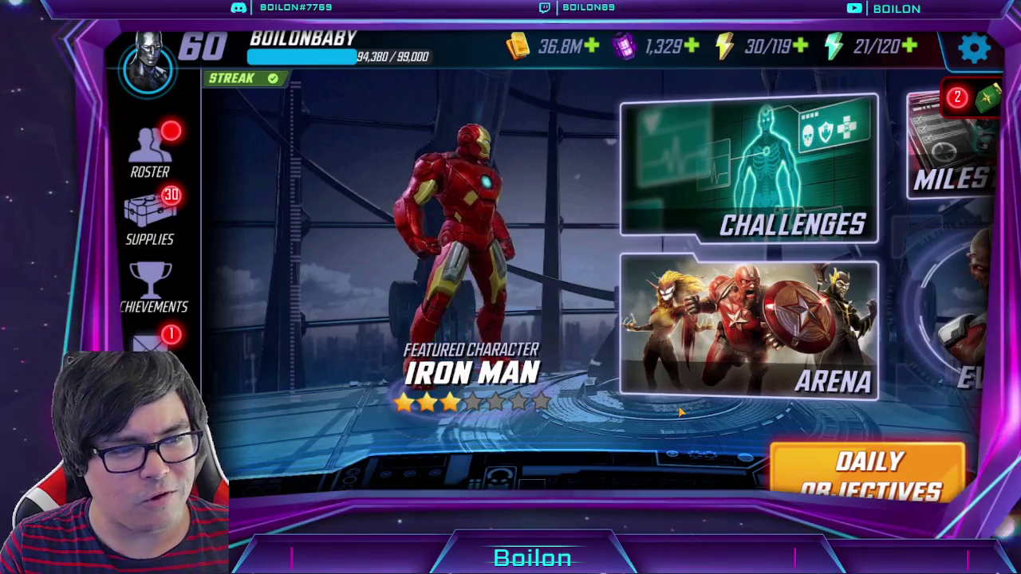